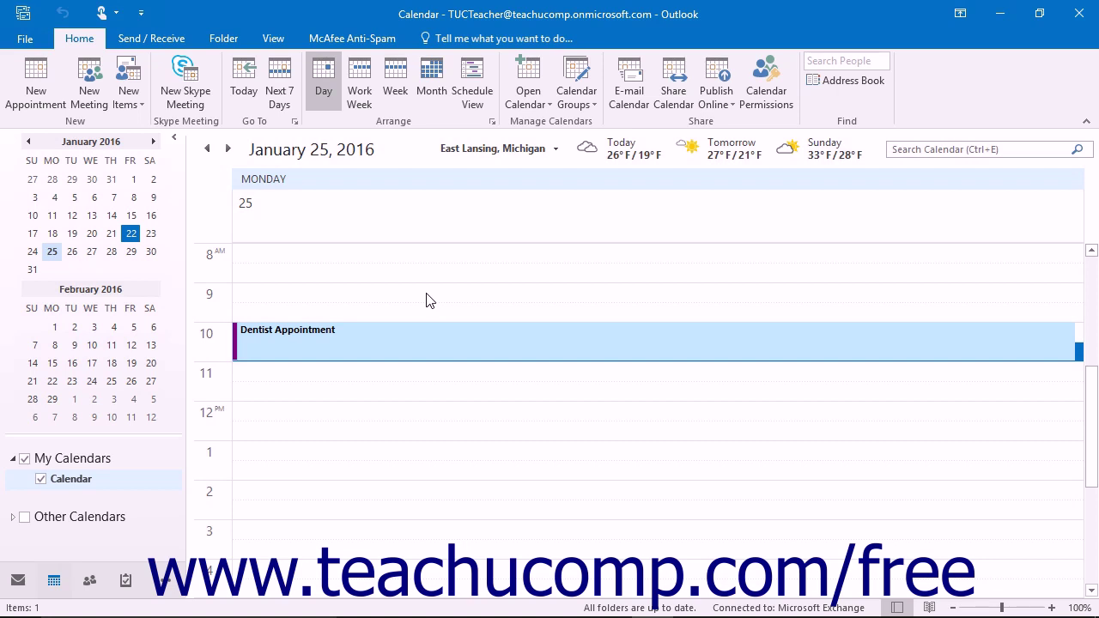
Create a new meeting request from the Calendar's Home tab
left_click(87, 92)
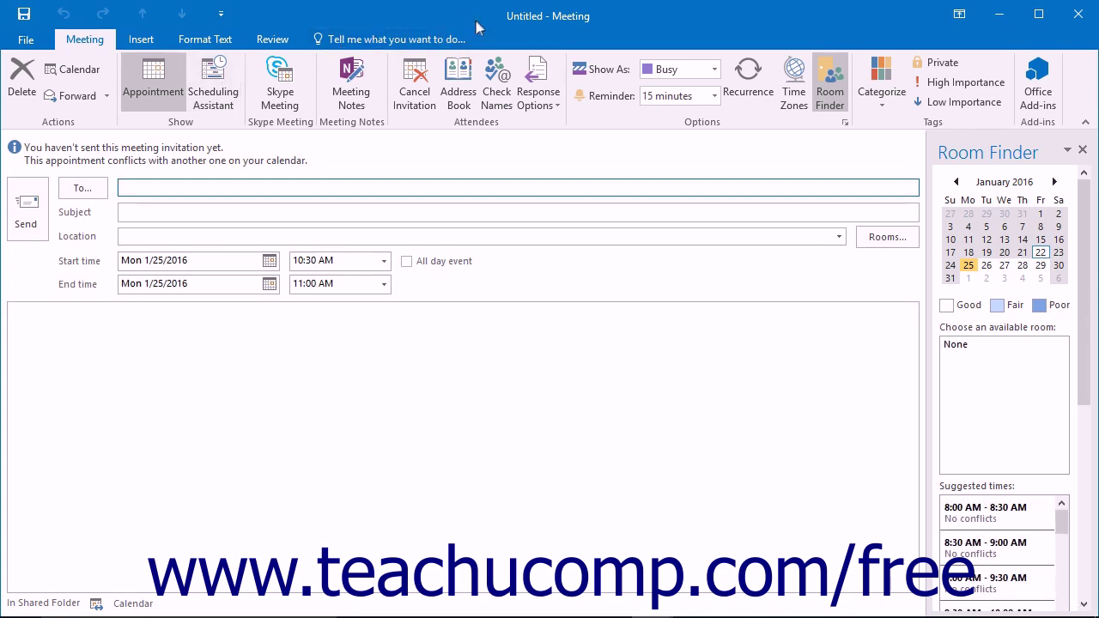
Add a contact from the Offline Global Address List as a required attendee
left_click(94, 189)
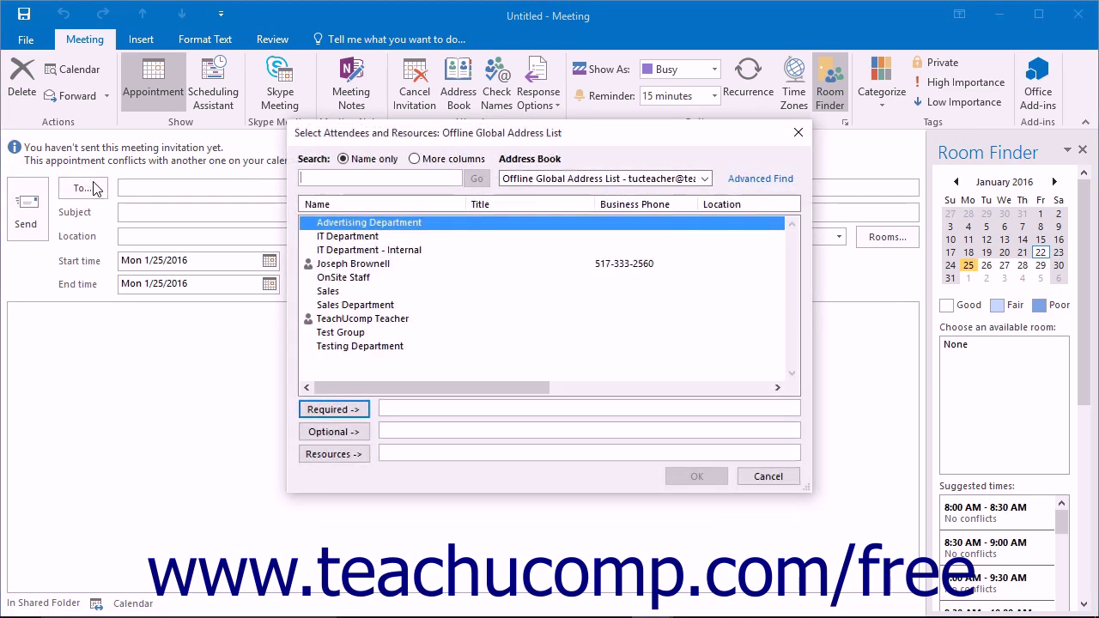
left_click(705, 180)
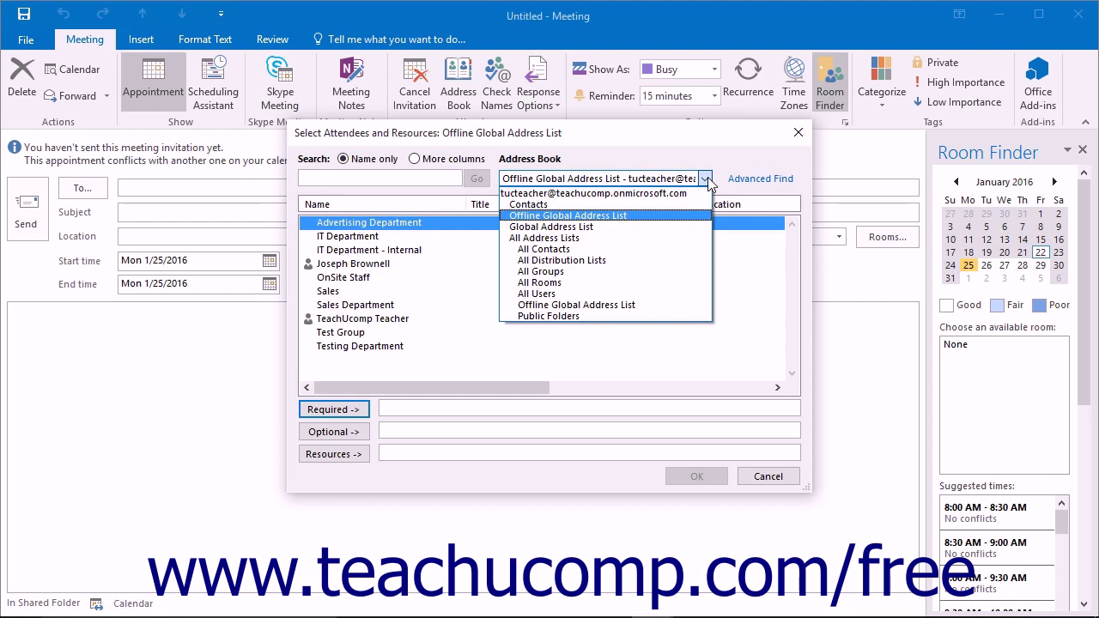
left_click(707, 179)
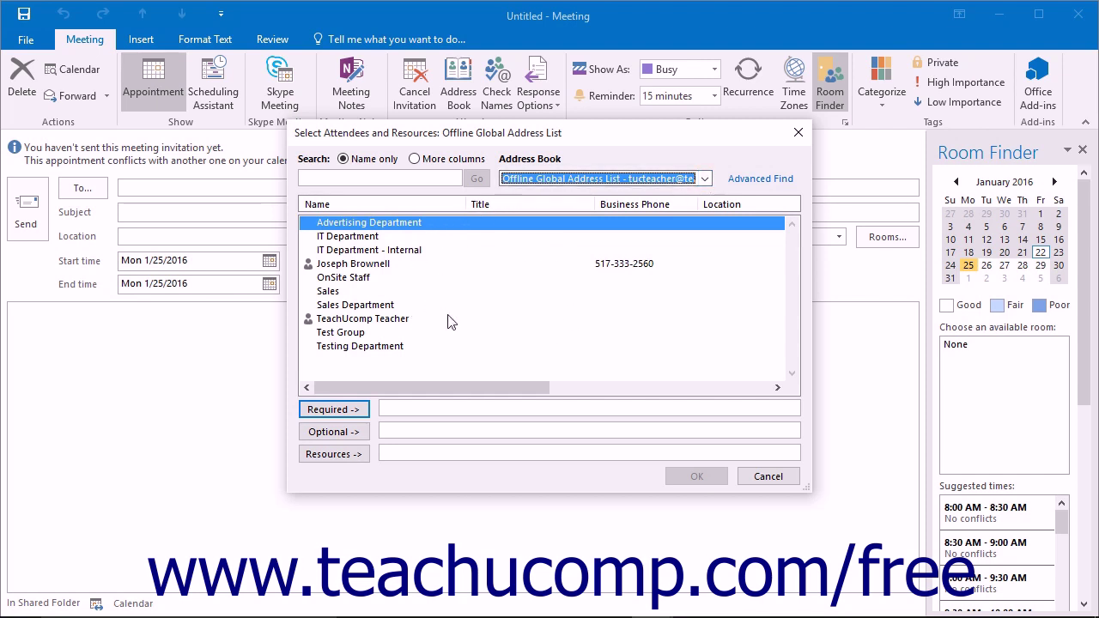
left_click(372, 265)
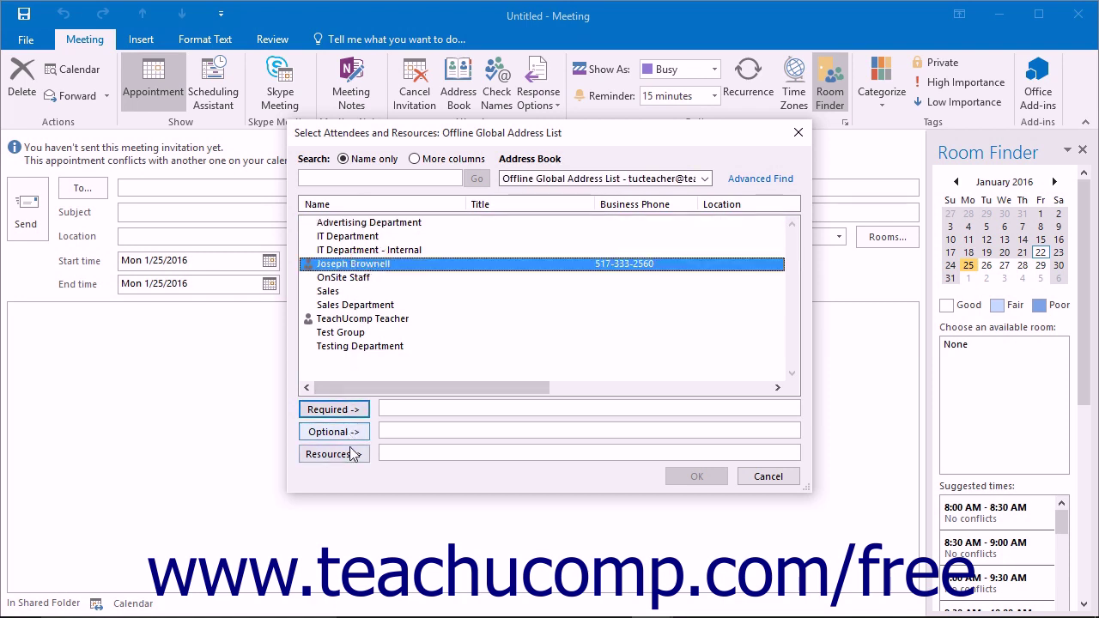
left_click(354, 411)
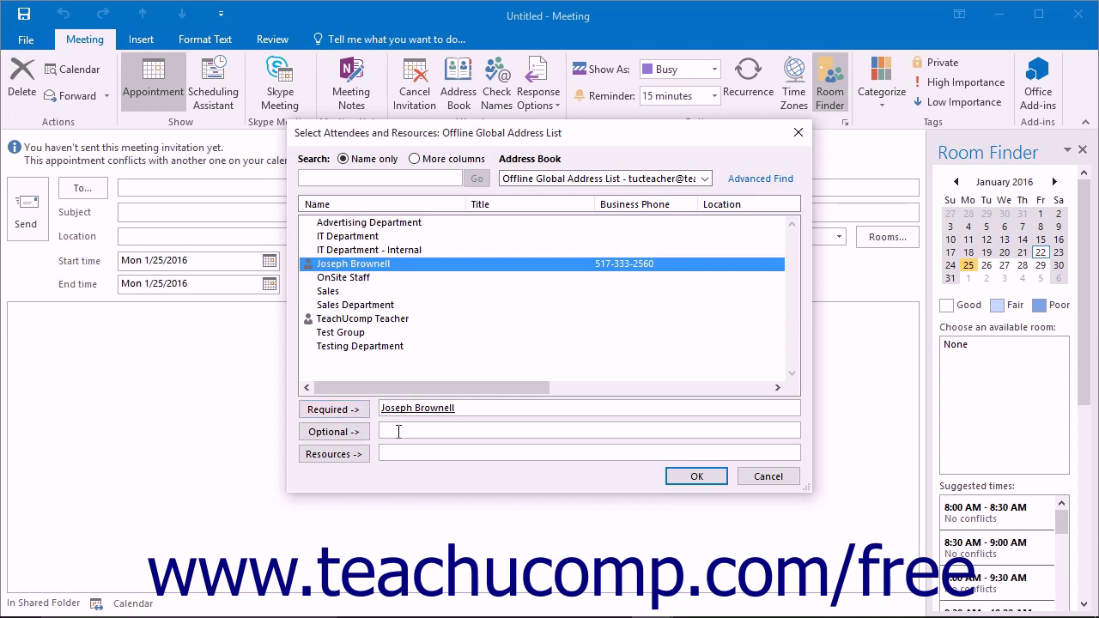
left_click(398, 431)
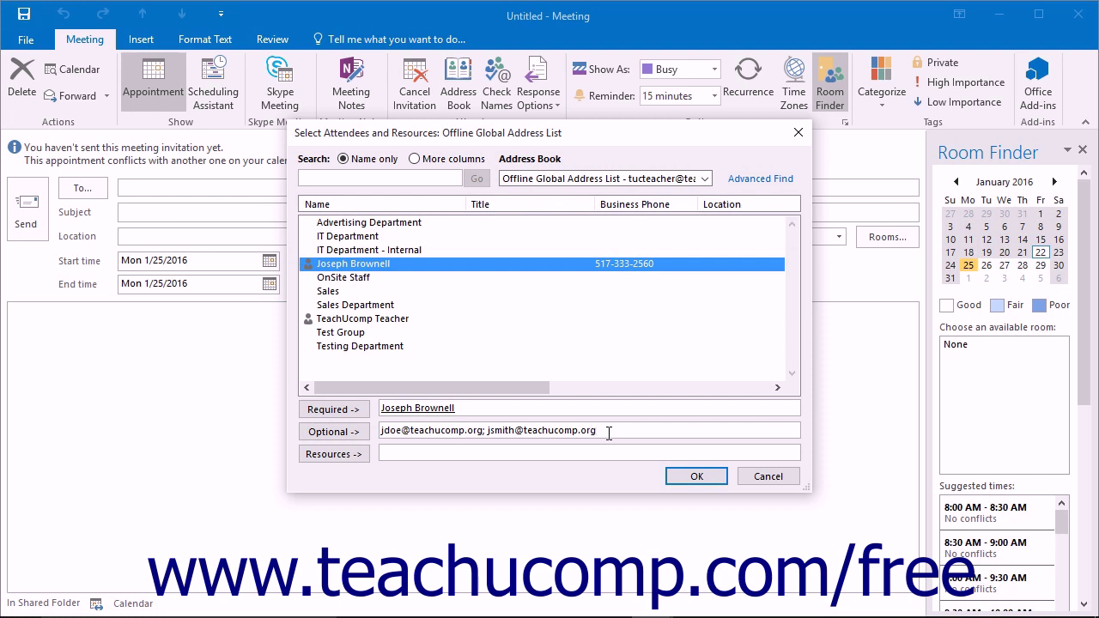
Enter two e-mail addresses, separated by a semicolon, as optional attendees and confirm the invitee list
left_click(702, 477)
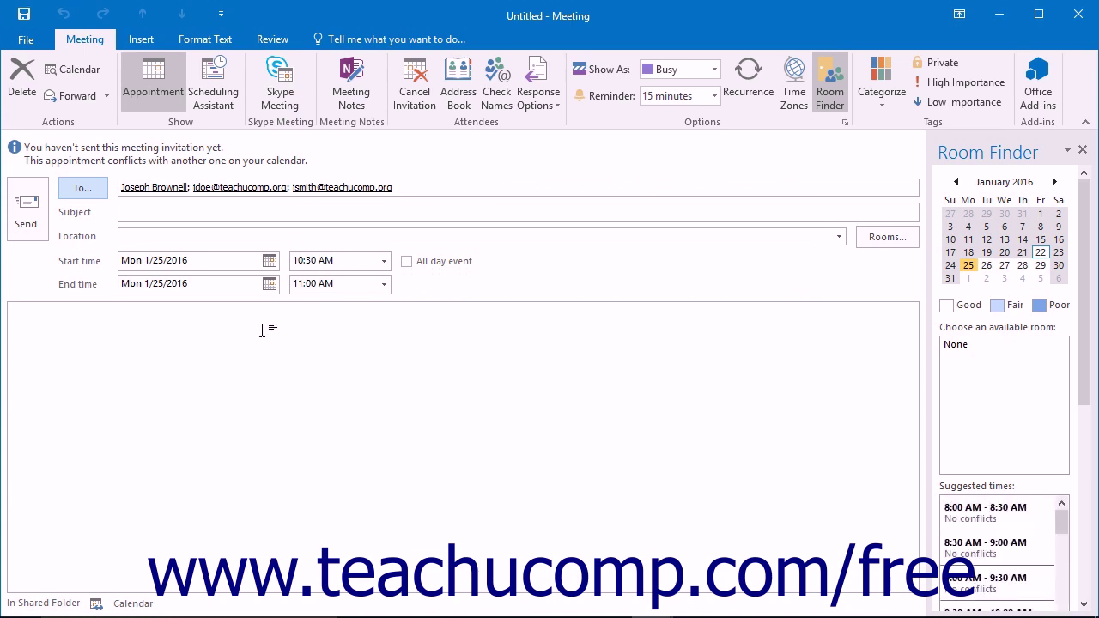
left_click(196, 212)
Enter subject 'Planning Meeting', location 'Conference Room 22', and body note 'Bring coffee, please.'
type("Planning Meeting")
key("Tab")
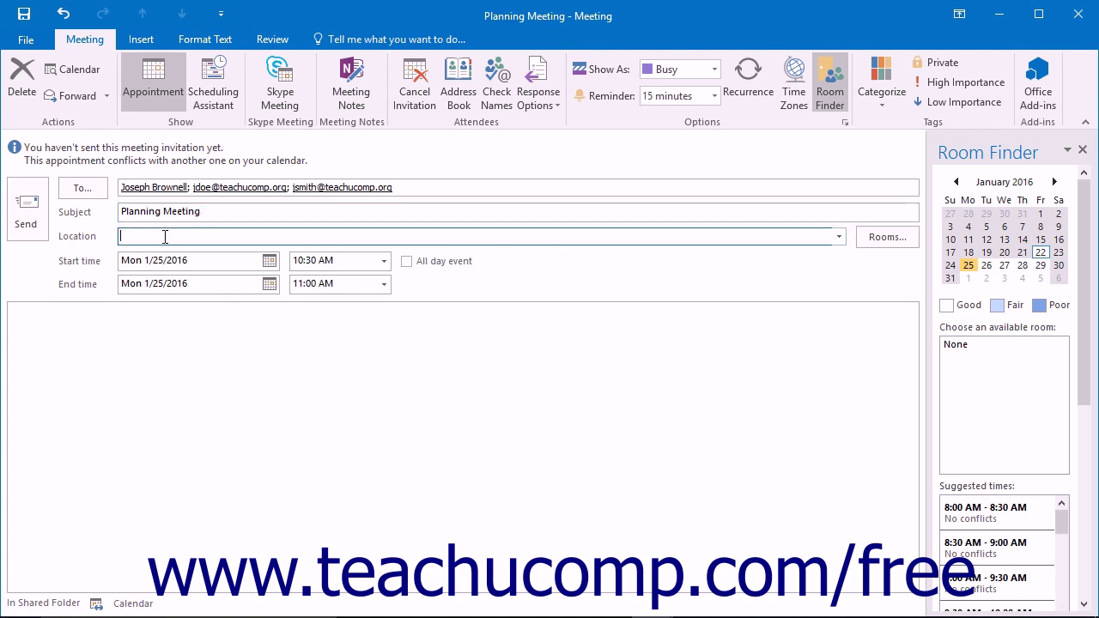
type("Conference Room 22")
left_click(70, 344)
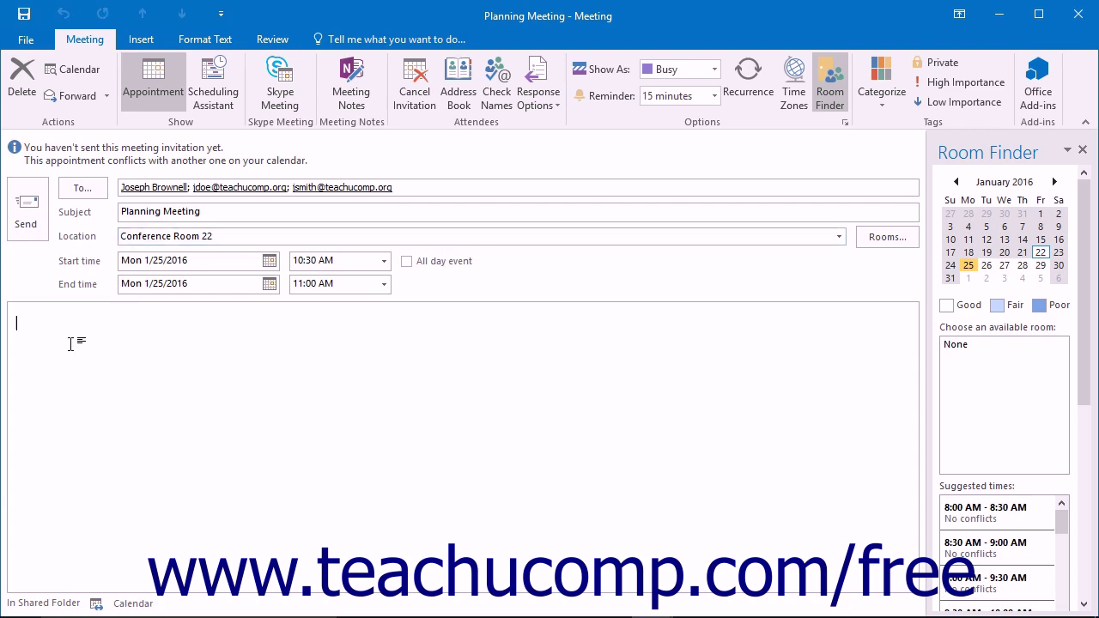
type("Bring coffee, please.")
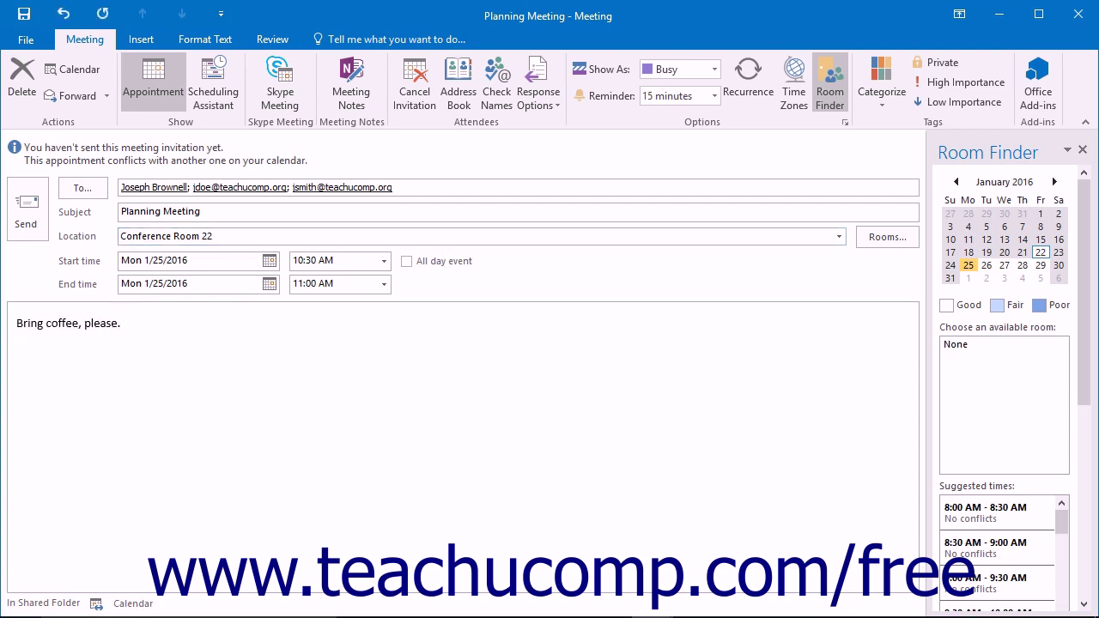
left_click(269, 263)
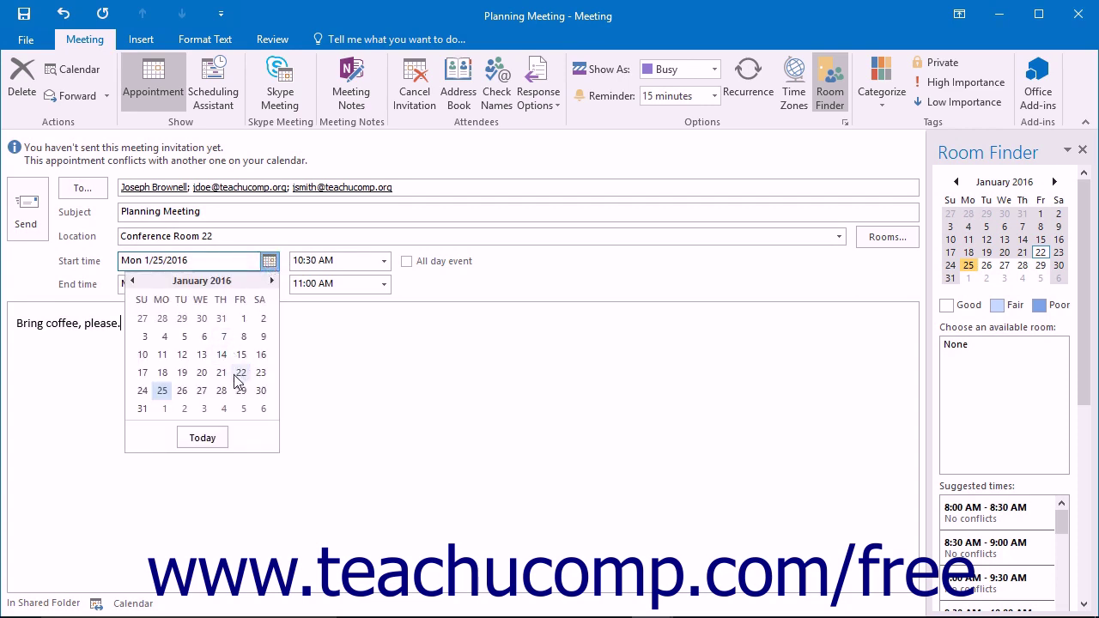
left_click(163, 391)
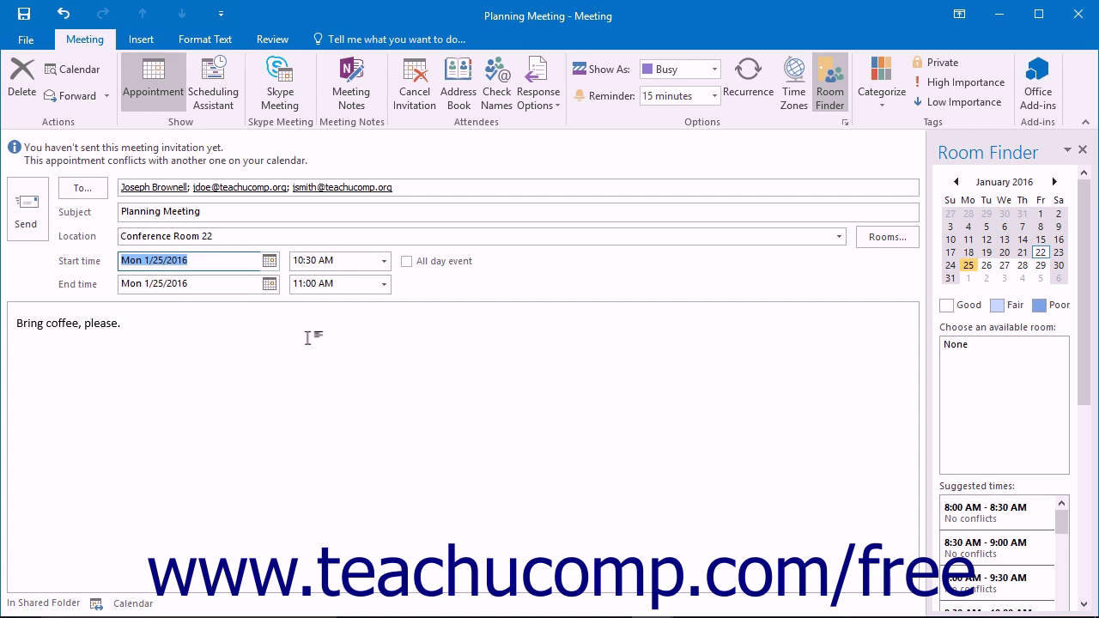
left_click(384, 261)
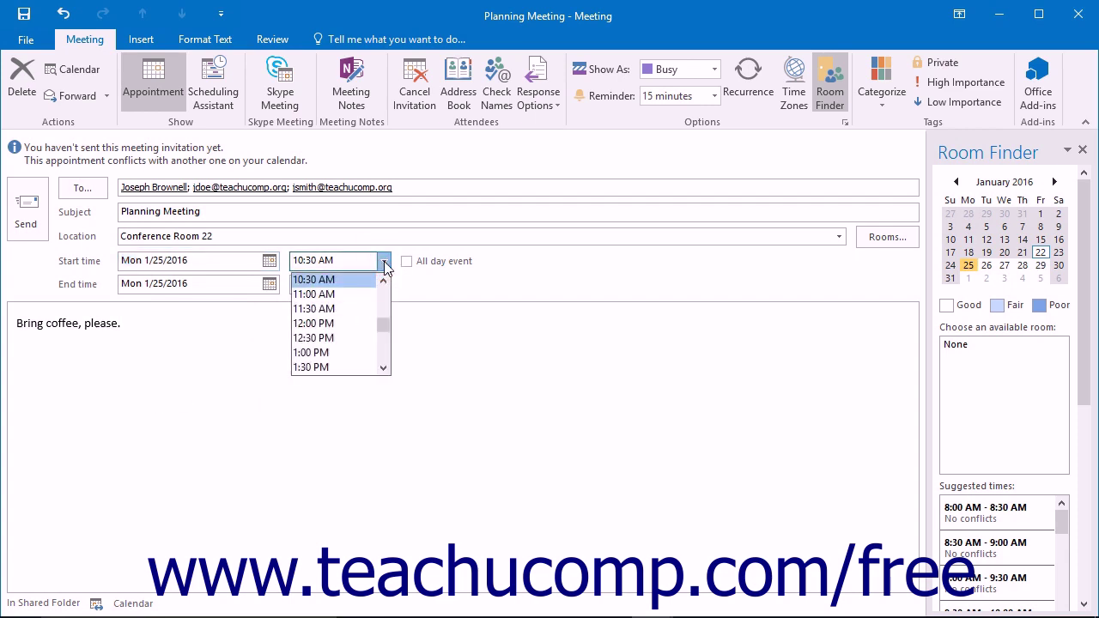
left_click(383, 261)
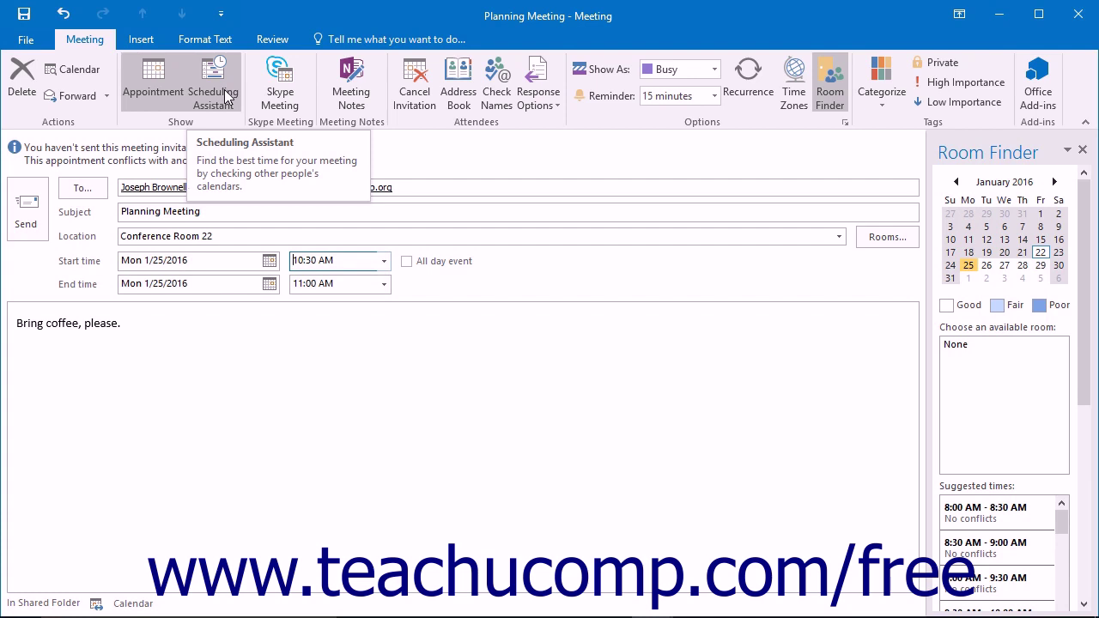
Switch to the Scheduling Assistant to view invitees' availability around the 10:30–11:00 AM slot
left_click(226, 95)
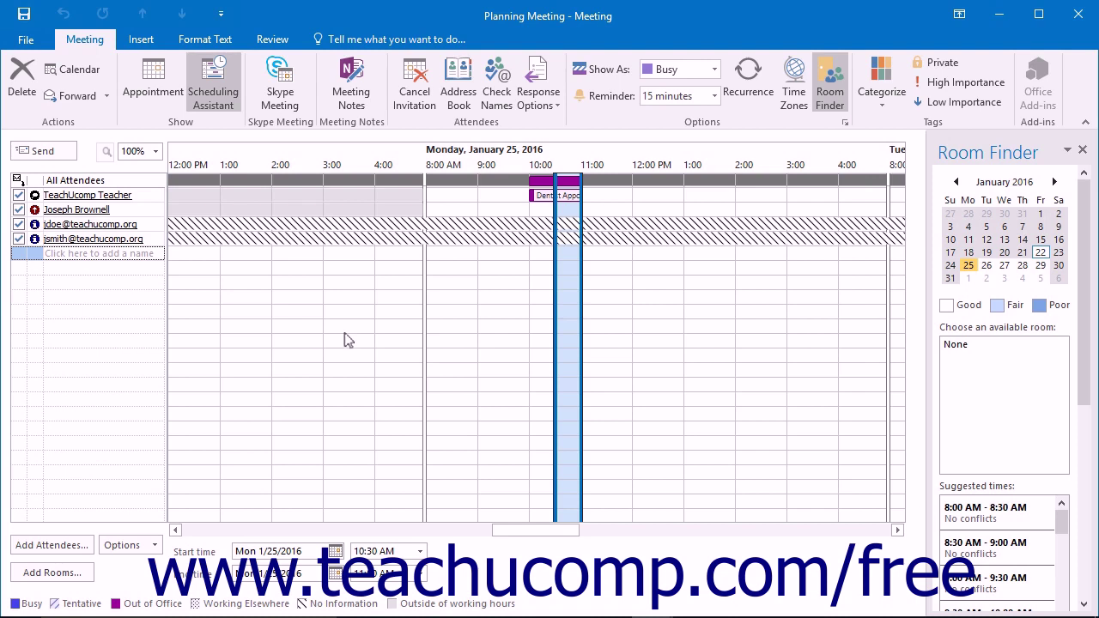
AutoPick 'All People and One Resource' to move the meeting to 11:00–11:30 AM
left_click(140, 547)
mouse_move(172, 520)
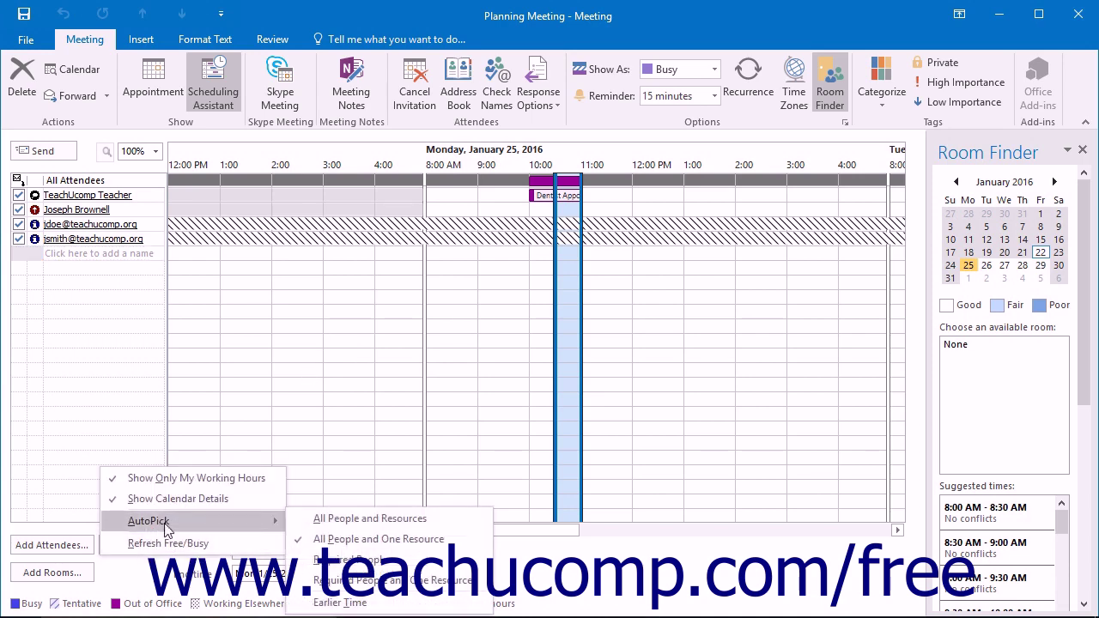
left_click(359, 539)
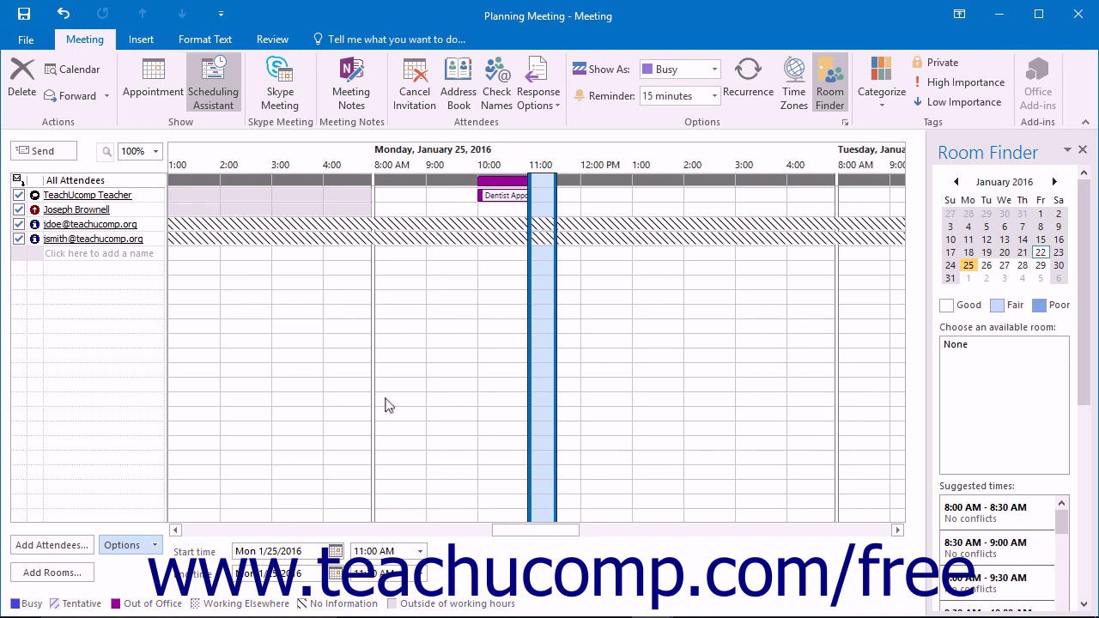
left_click(151, 91)
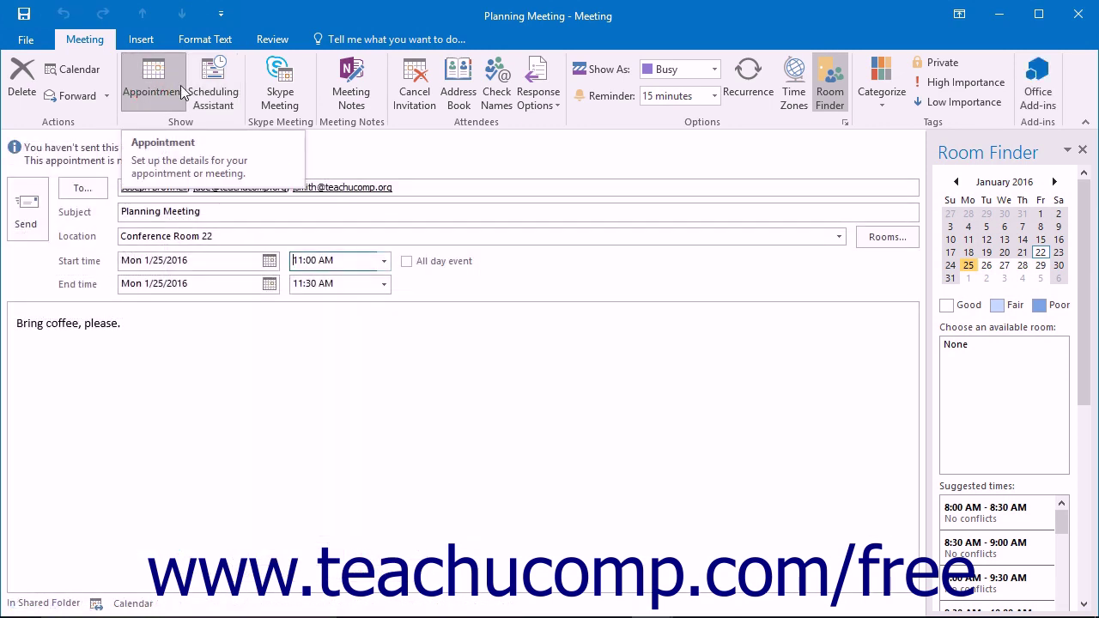